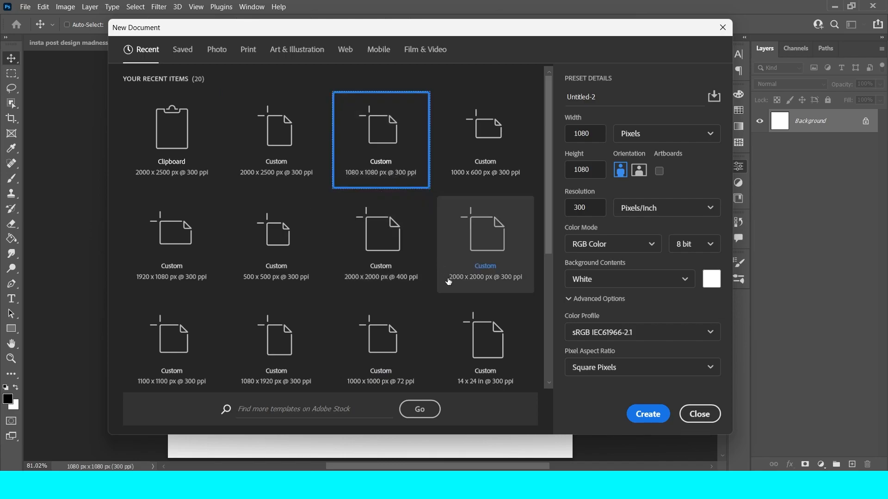
# Create a 1080 x 1080 px RGB document at 300 ppi with a white background and paste the portrait photo into it.
pyautogui.click(640, 415)
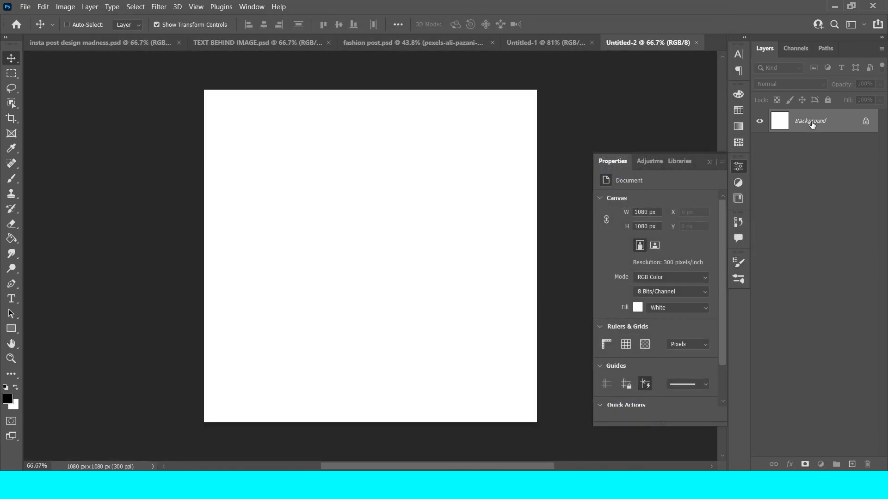
pyautogui.hotkey('ctrl', 'v')
pyautogui.click(812, 173)
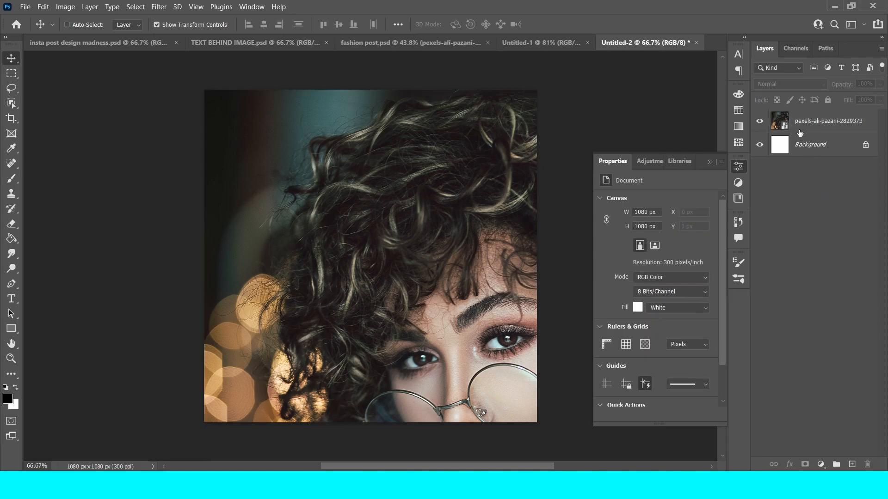
# Scale the pasted portrait down to the canvas width, 1080 x 1350 px, with its upper edge aligned to the canvas at X 0, Y 0.
pyautogui.click(800, 119)
pyautogui.hotkey('ctrl', 't')
pyautogui.scroll(-5, 375, 239)
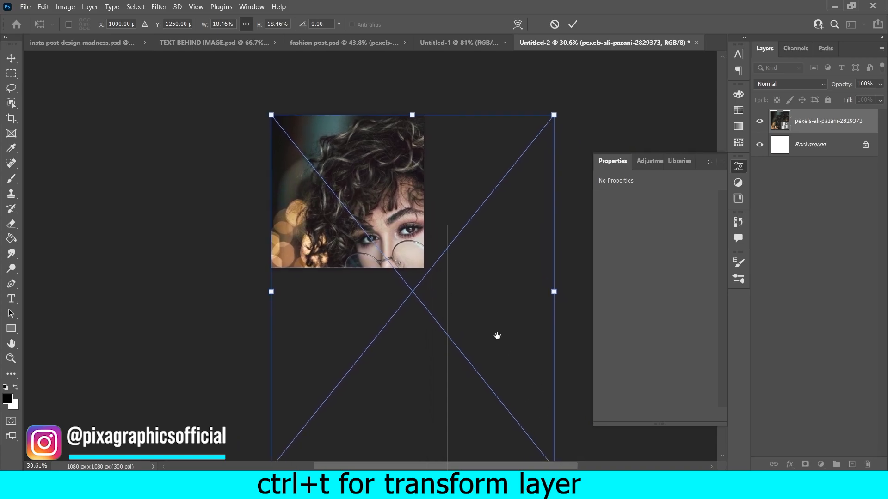
pyautogui.moveTo(497, 337); pyautogui.dragTo(469, 279)
pyautogui.moveTo(526, 410); pyautogui.dragTo(397, 250)
pyautogui.scroll(5, 347, 201)
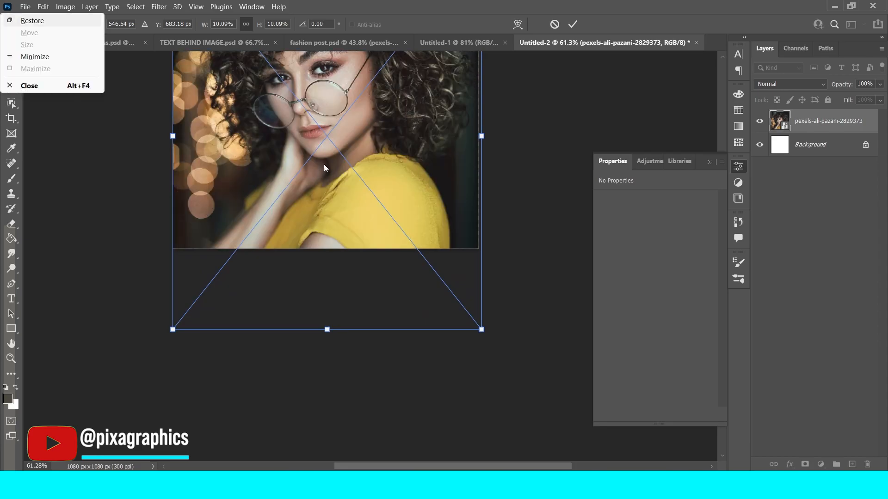
pyautogui.moveTo(543, 256); pyautogui.dragTo(544, 256)
pyautogui.moveTo(394, 311); pyautogui.dragTo(394, 309)
pyautogui.press('Return')
pyautogui.click(814, 308)
pyautogui.hotkey('ctrl', '0')
# Duplicate the portrait layer and hide the original below the copy.
pyautogui.moveTo(828, 121); pyautogui.dragTo(852, 464)
pyautogui.click(760, 145)
pyautogui.click(800, 147)
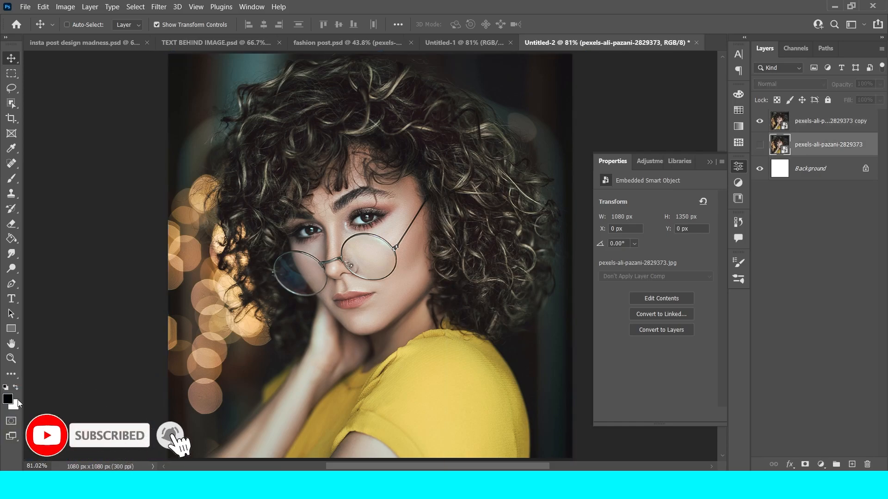
# Set the foreground colour to the yellow #efd36b sampled from the woman's shirt.
pyautogui.click(9, 400)
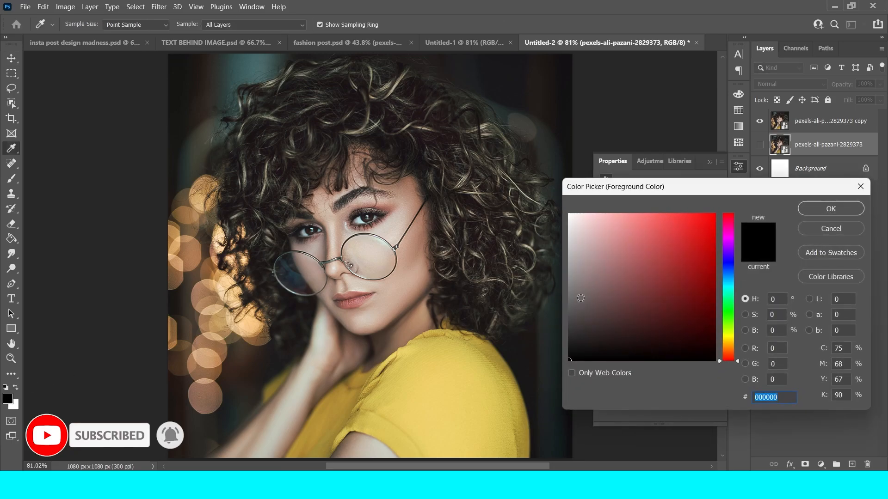
pyautogui.click(451, 388)
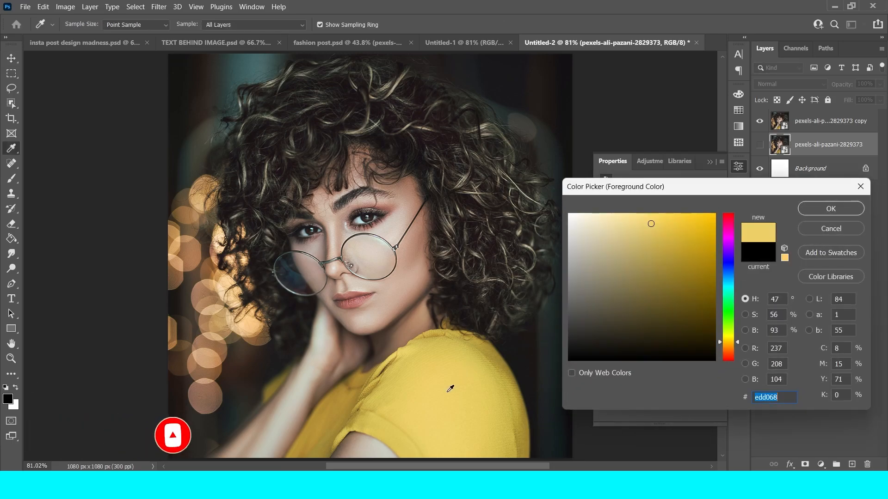
pyautogui.click(438, 361)
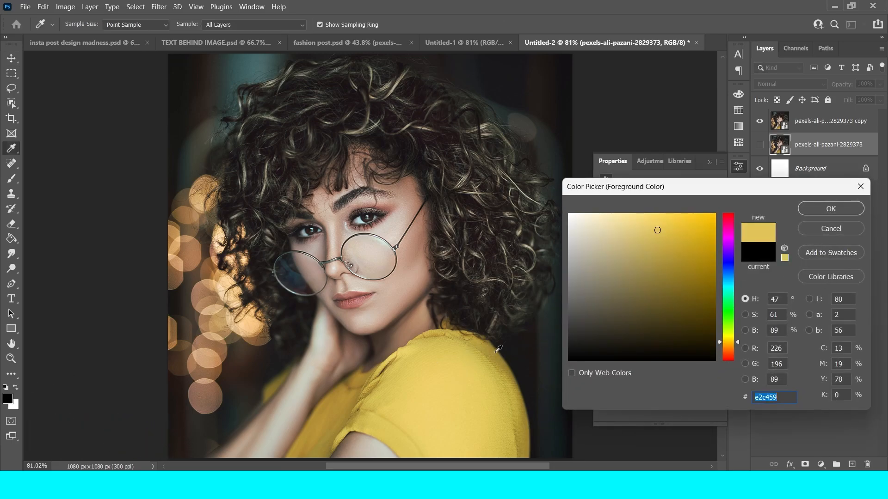
pyautogui.click(499, 352)
pyautogui.click(456, 398)
pyautogui.click(452, 386)
pyautogui.click(848, 210)
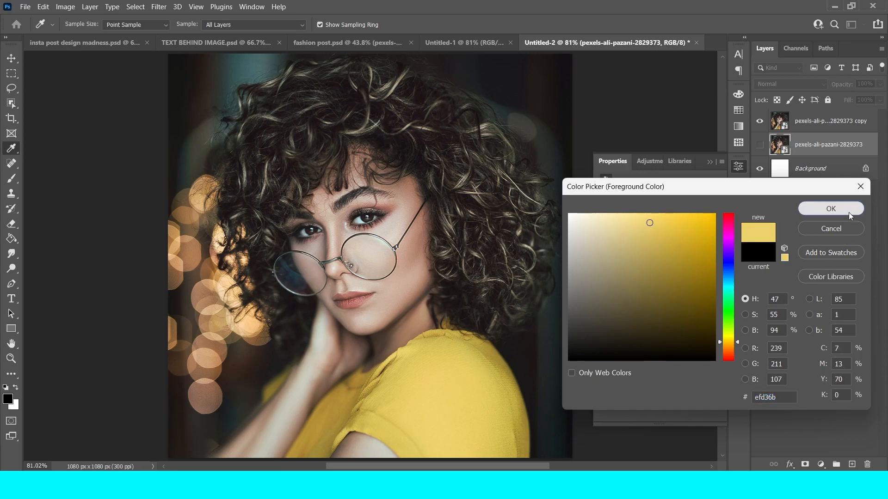
pyautogui.press('v')
pyautogui.click(837, 190)
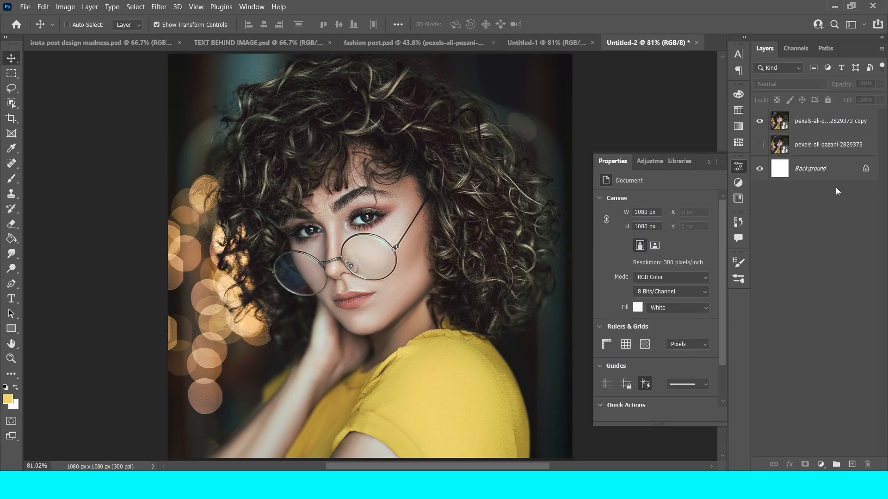
# Add a solid colour fill layer in #efd36b directly above the hidden original photo, keeping the photo copy visible on top.
pyautogui.click(827, 147)
pyautogui.click(821, 464)
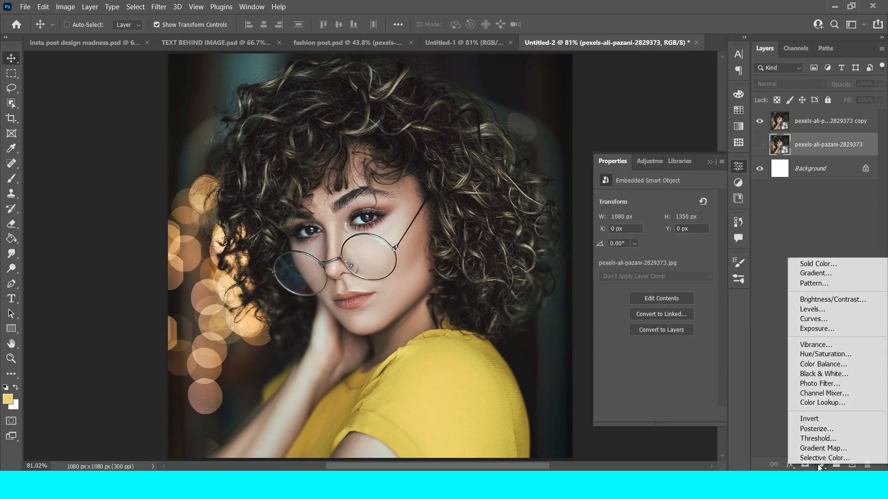
pyautogui.click(834, 265)
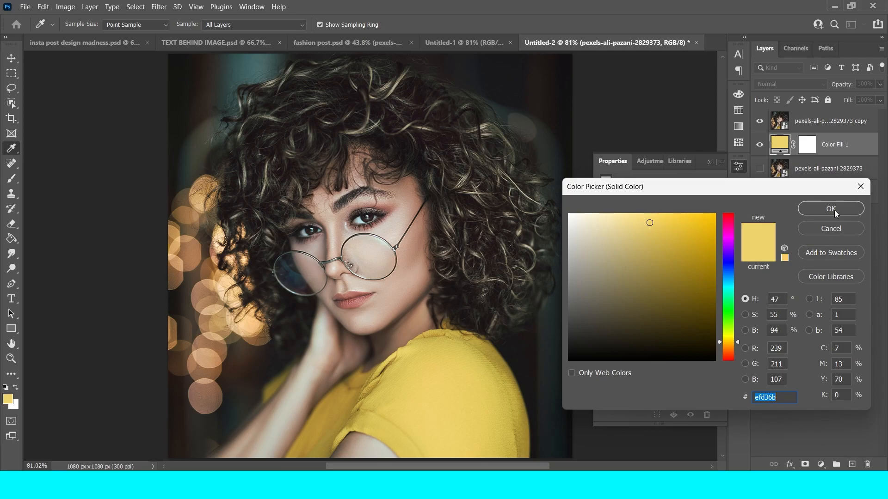
pyautogui.click(834, 210)
pyautogui.click(814, 257)
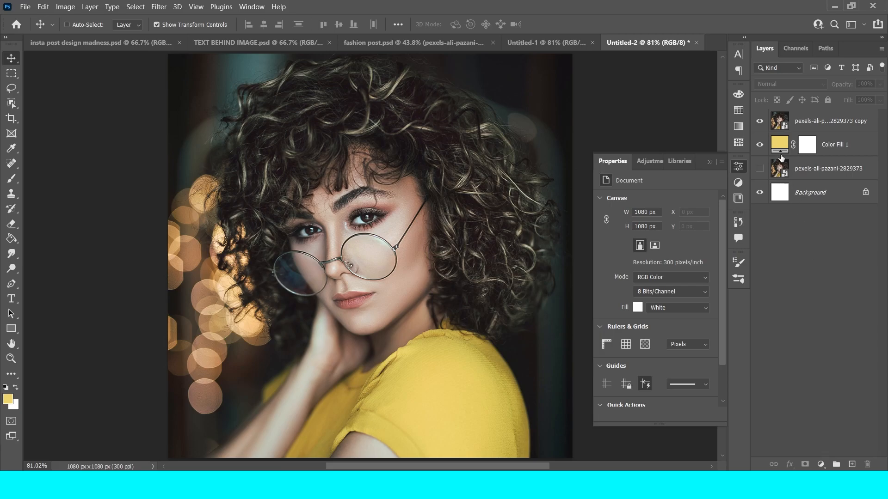
pyautogui.click(760, 120)
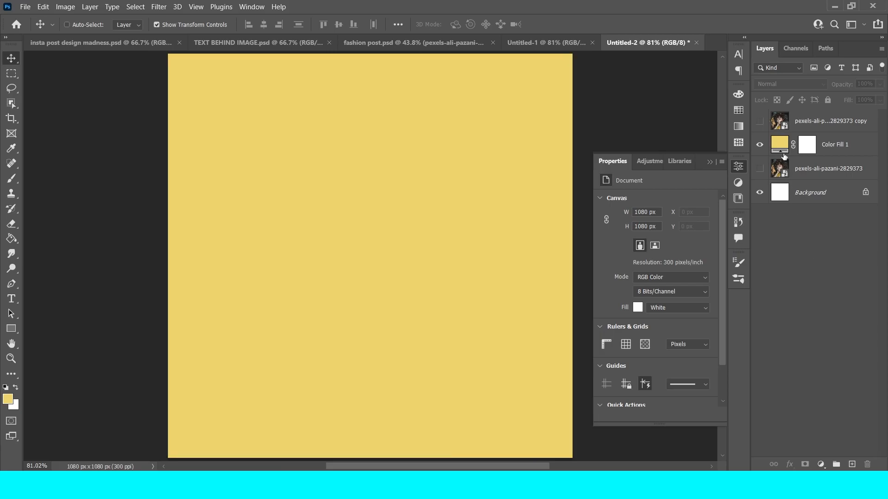
pyautogui.click(785, 157)
pyautogui.click(759, 122)
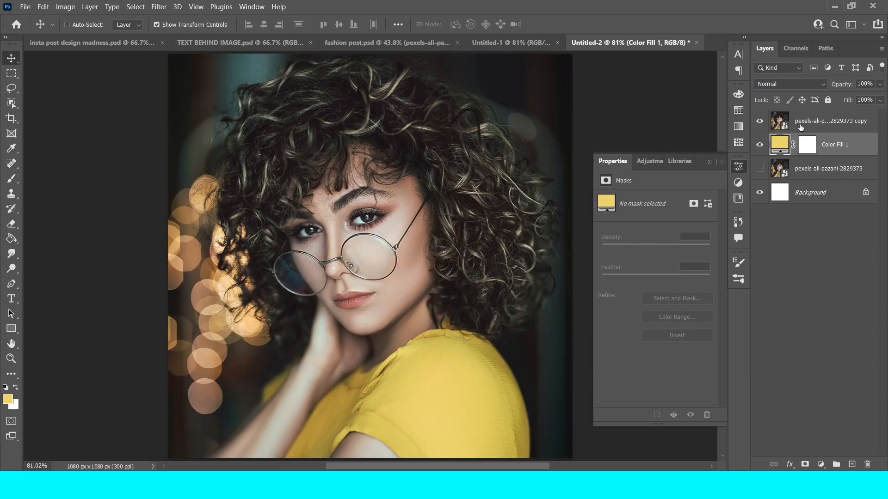
# Mask out a full-height rectangular strip covering about the left 40 percent of the photo copy to reveal the yellow fill.
pyautogui.click(801, 126)
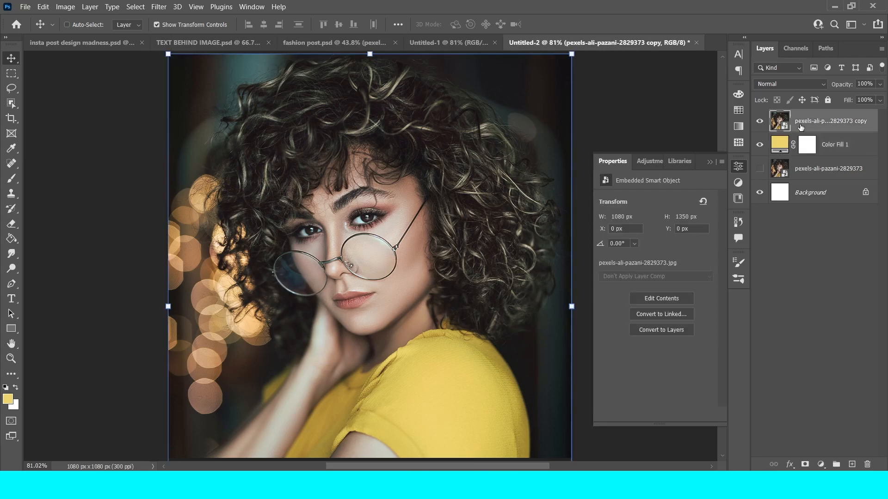
pyautogui.click(12, 74)
pyautogui.scroll(-1, 294, 170)
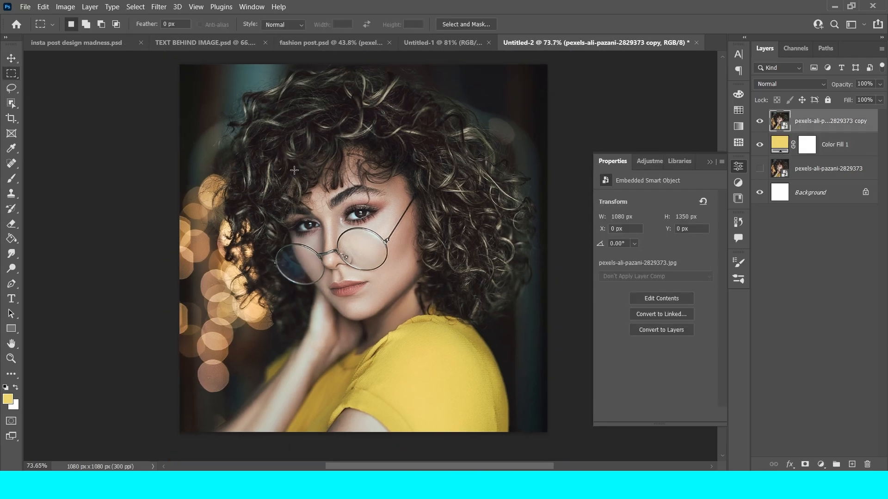
pyautogui.moveTo(169, 60); pyautogui.dragTo(326, 443)
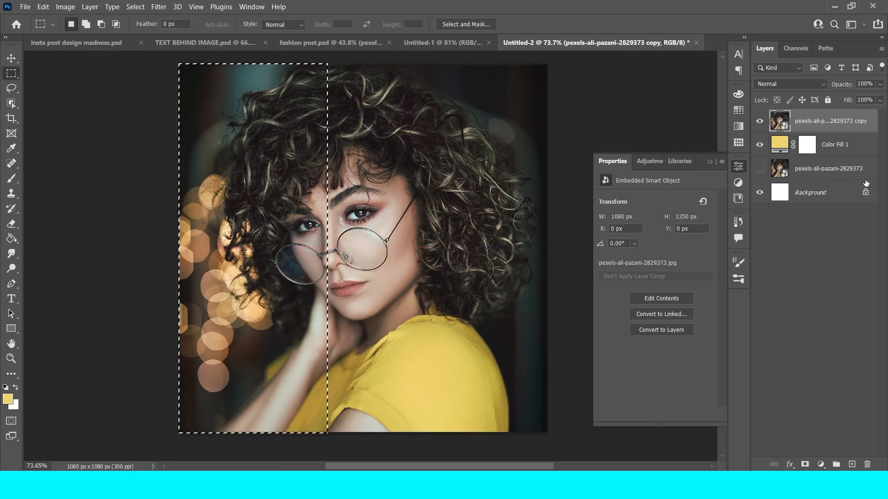
pyautogui.keyDown('alt'); pyautogui.click(804, 464); pyautogui.keyUp('alt')
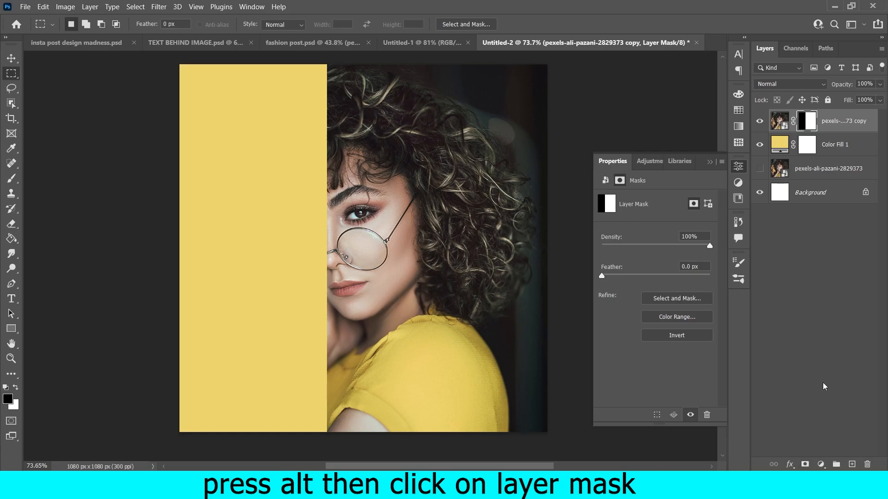
pyautogui.click(830, 257)
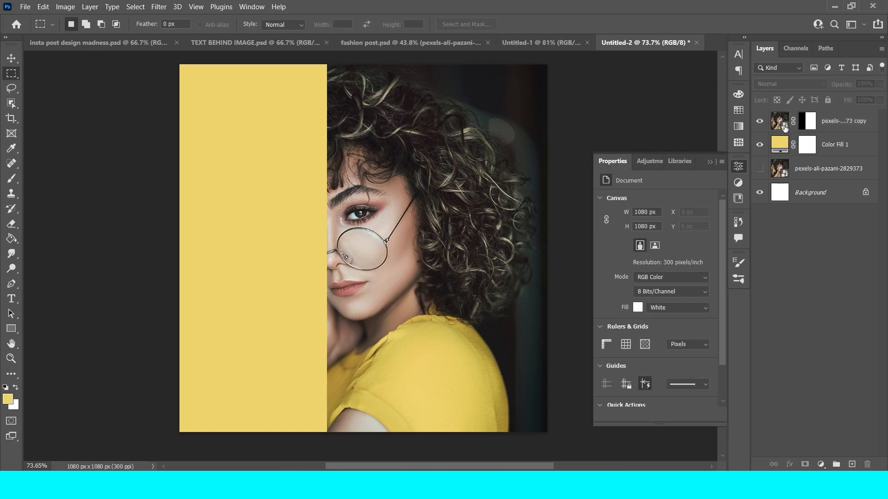
# Add a black text layer reading "BOLD" in Elephant Regular, 91 pt, above the masked photo.
pyautogui.click(833, 124)
pyautogui.press('t')
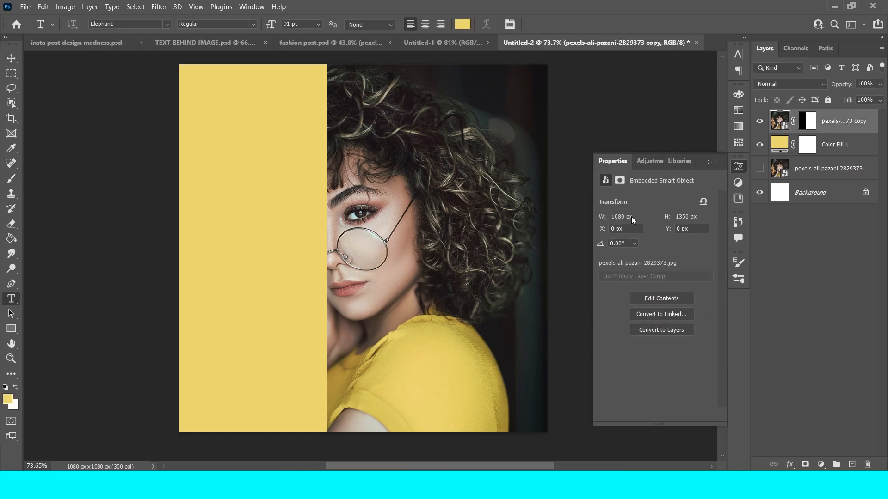
pyautogui.click(8, 398)
pyautogui.moveTo(597, 340); pyautogui.dragTo(550, 372)
pyautogui.click(845, 207)
pyautogui.click(264, 224)
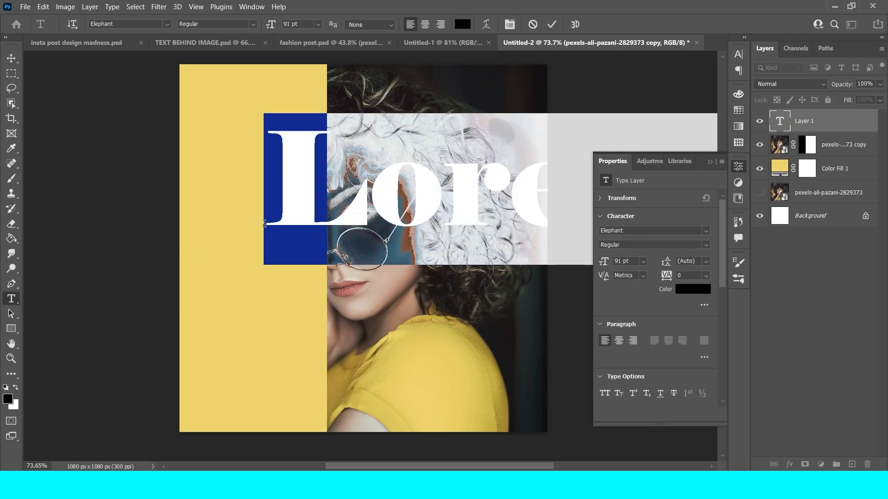
pyautogui.press('BackSpace')
pyautogui.write('B')
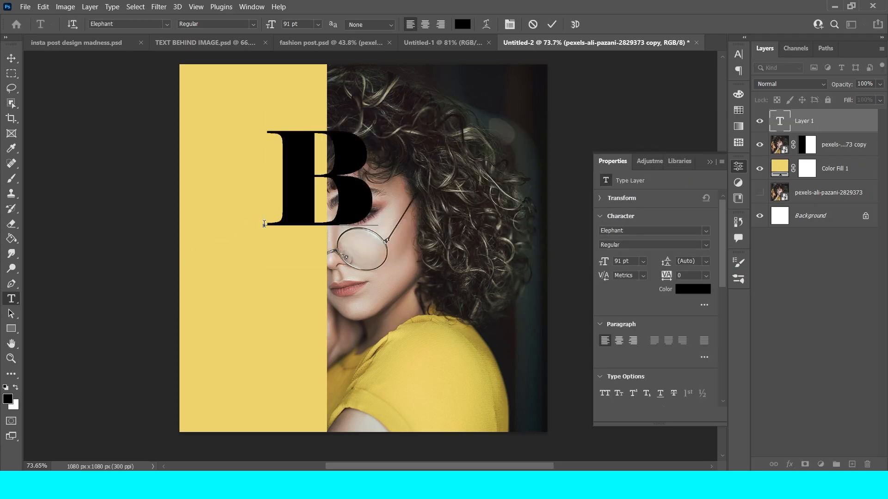
pyautogui.write('OL')
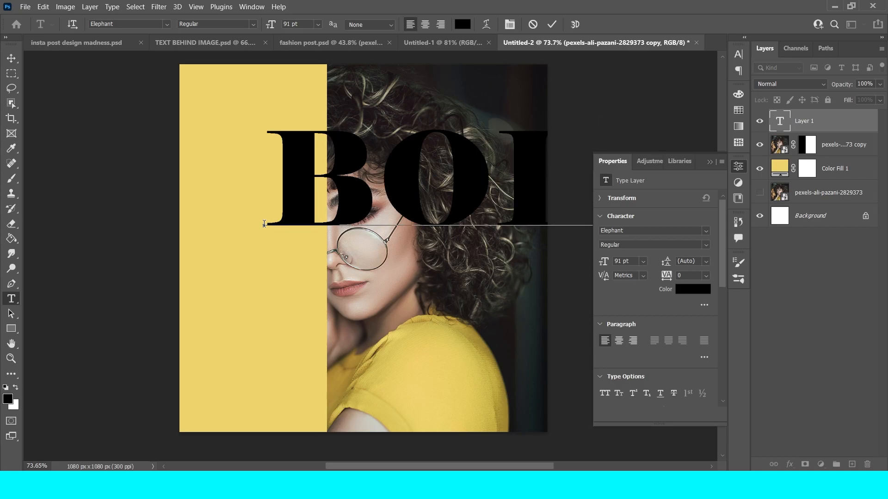
pyautogui.hotkey('ctrl', 'Return')
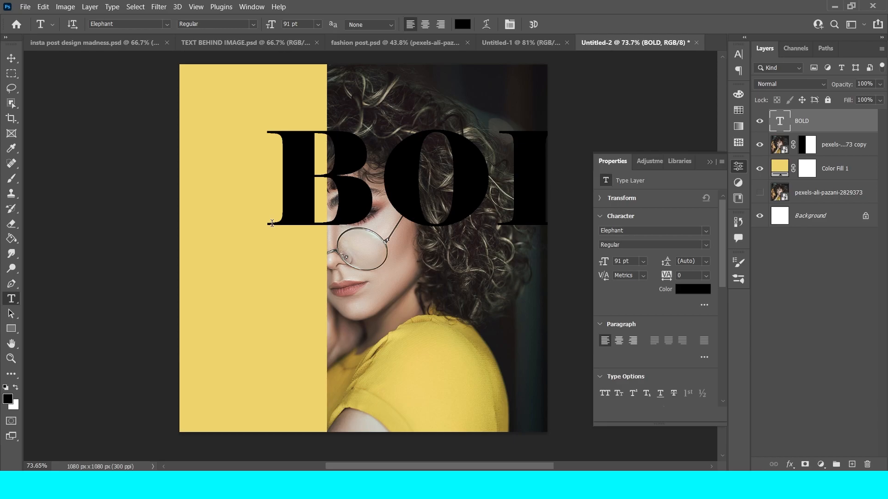
# Rotate the BOLD text to -90° and scale it to 80.30% so it spans the canvas height over the yellow strip.
pyautogui.click(12, 56)
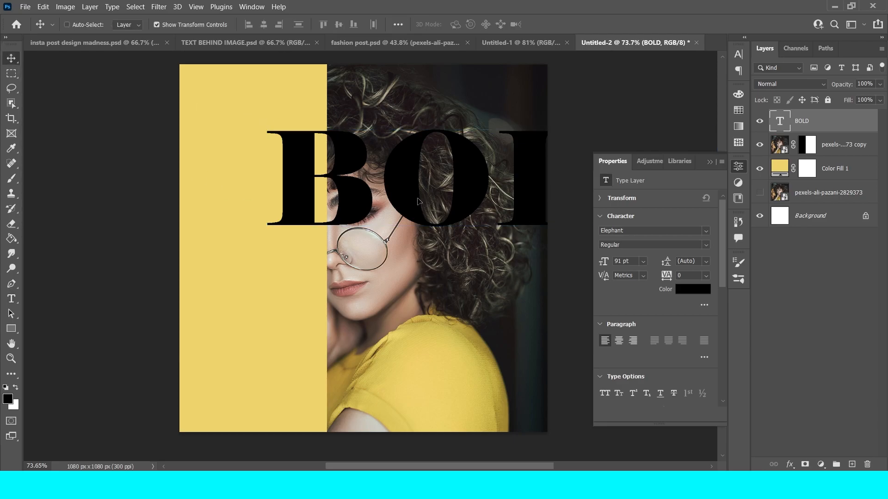
pyautogui.moveTo(420, 201); pyautogui.dragTo(306, 229)
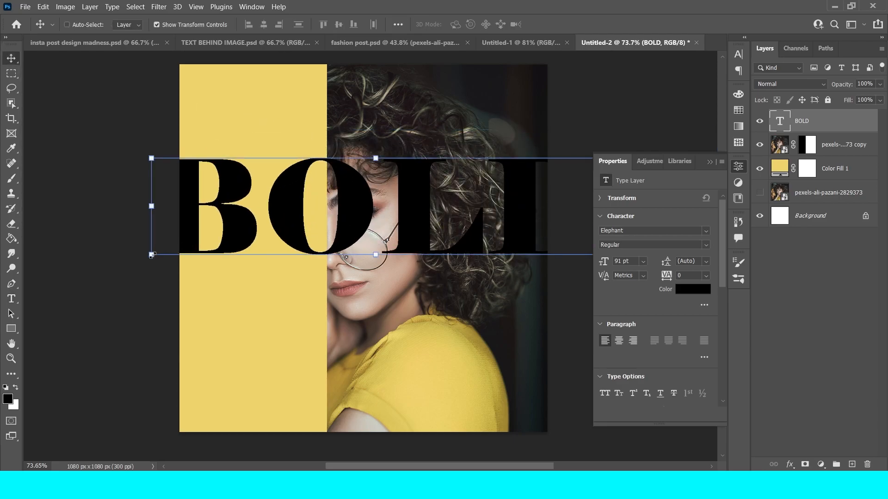
pyautogui.hotkey('ctrl', 't')
pyautogui.moveTo(151, 255); pyautogui.dragTo(475, 203)
pyautogui.moveTo(536, 171); pyautogui.dragTo(258, 247)
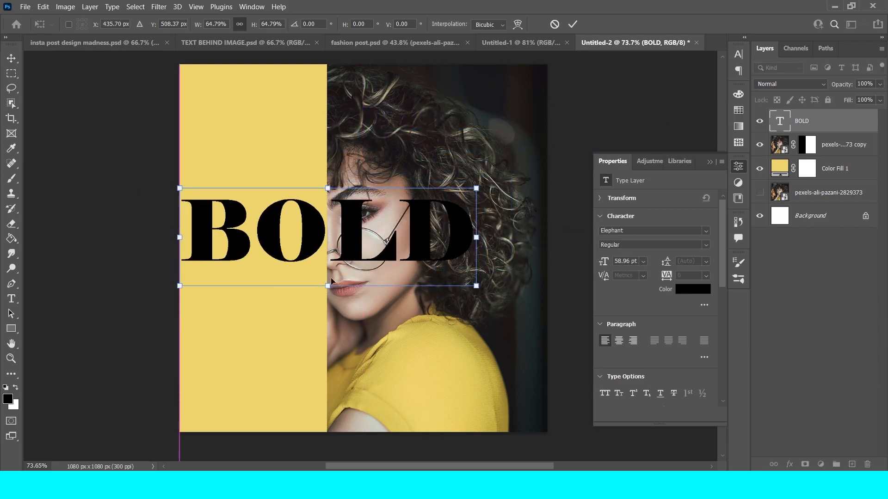
pyautogui.moveTo(496, 295); pyautogui.dragTo(382, 110)
pyautogui.moveTo(323, 210); pyautogui.dragTo(283, 232)
pyautogui.moveTo(278, 100); pyautogui.dragTo(277, 64)
pyautogui.moveTo(280, 395); pyautogui.dragTo(277, 431)
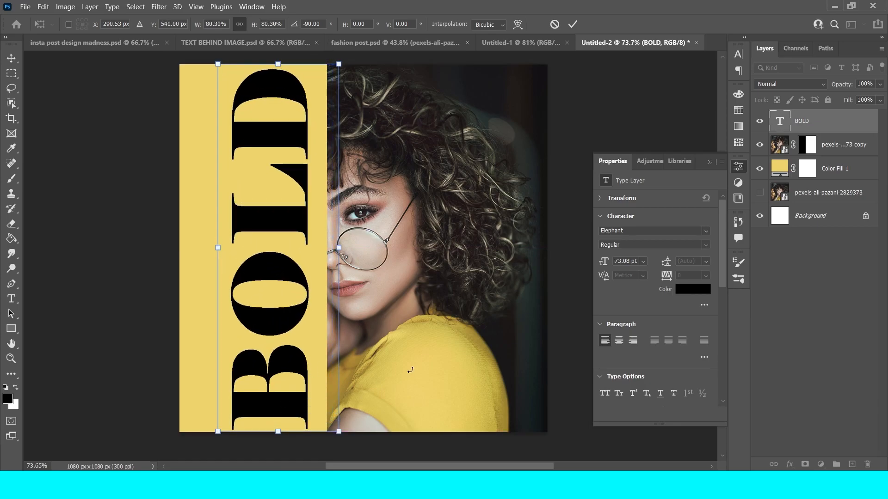
pyautogui.click(576, 21)
# Nudge the vertical BOLD text right until its edge meets the boundary between the yellow strip and the photo.
pyautogui.hotkey('shift', 'Right')
pyautogui.hotkey('shift', 'Right')
pyautogui.hotkey('shift', 'Right')
pyautogui.hotkey('shift', 'Right')
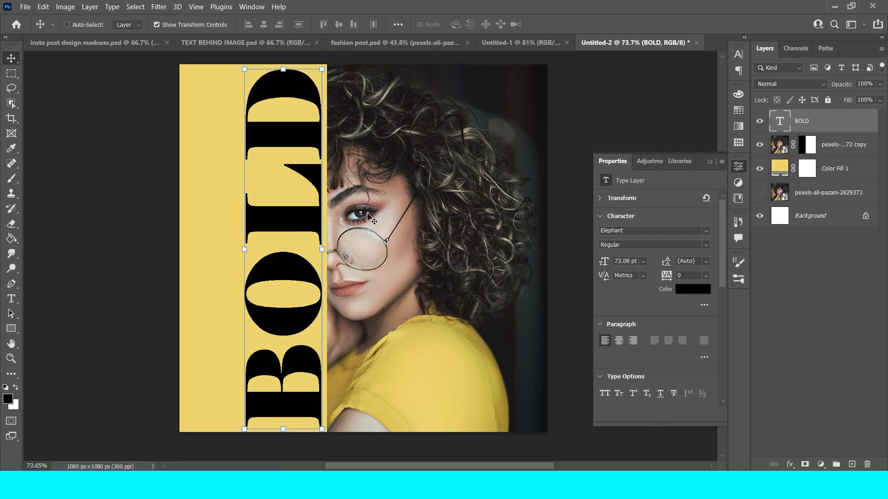
pyautogui.hotkey('shift', 'Right')
pyautogui.scroll(8, 367, 215)
pyautogui.moveTo(272, 156); pyautogui.dragTo(301, 258)
pyautogui.hotkey('shift', 'Right')
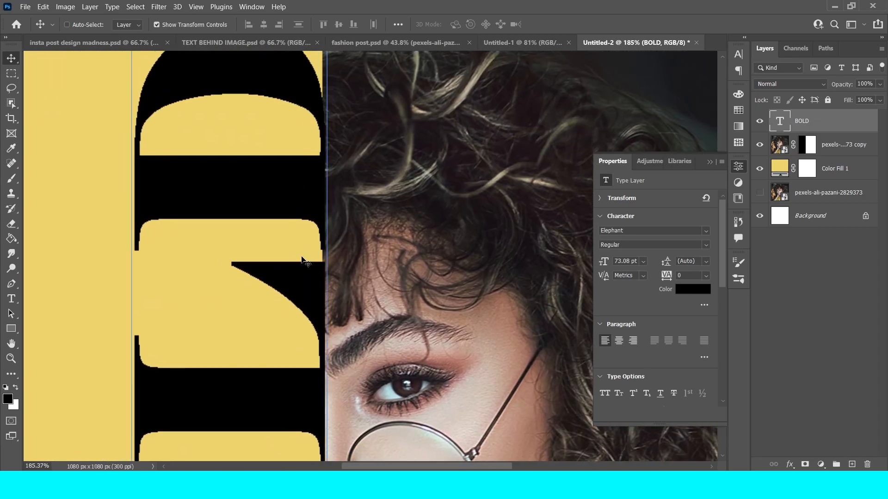
pyautogui.press('Left')
pyautogui.press('Left')
pyautogui.press('Left')
pyautogui.press('Right')
pyautogui.press('Right')
pyautogui.press('Right')
pyautogui.press('Right')
pyautogui.press('Right')
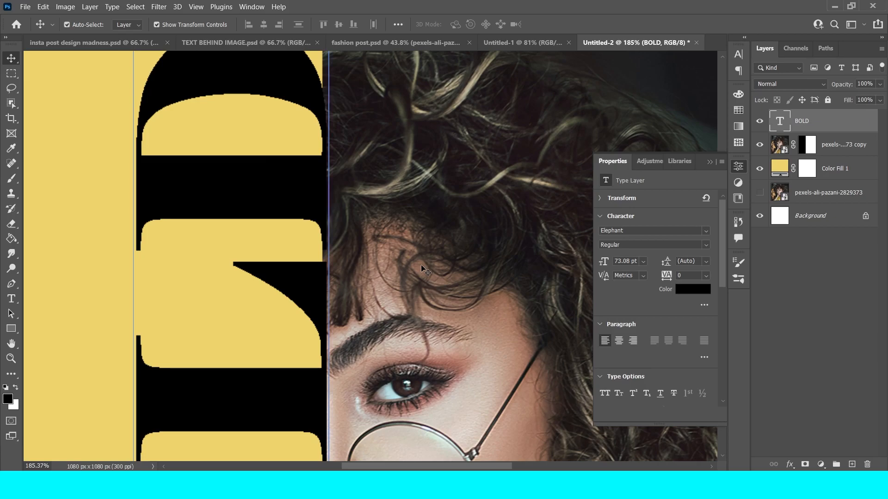
pyautogui.hotkey('ctrl', '0')
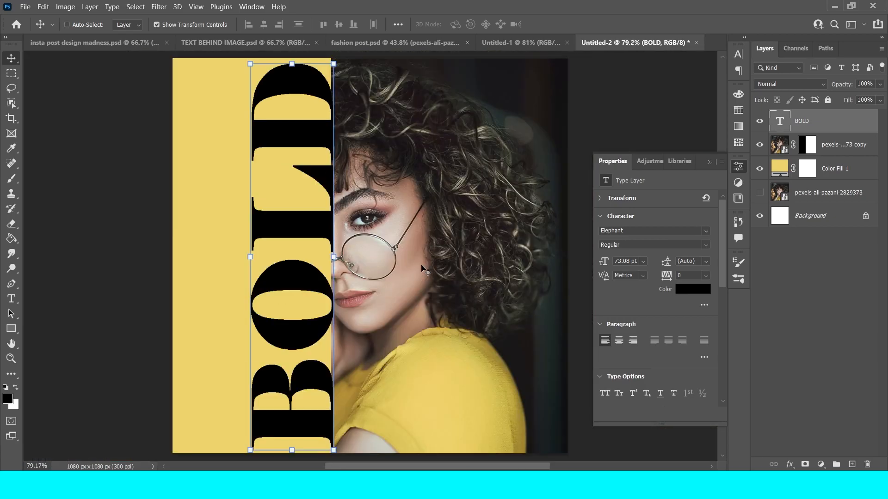
pyautogui.click(620, 123)
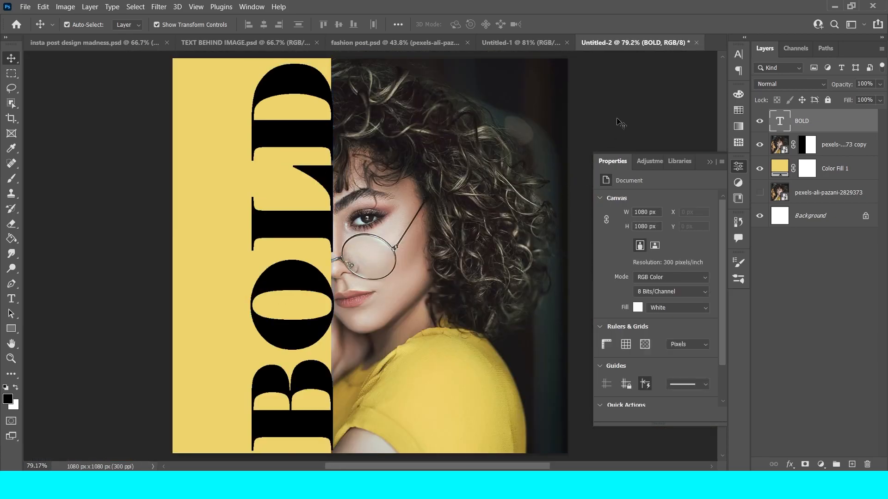
pyautogui.rightClick(294, 231)
pyautogui.click(311, 234)
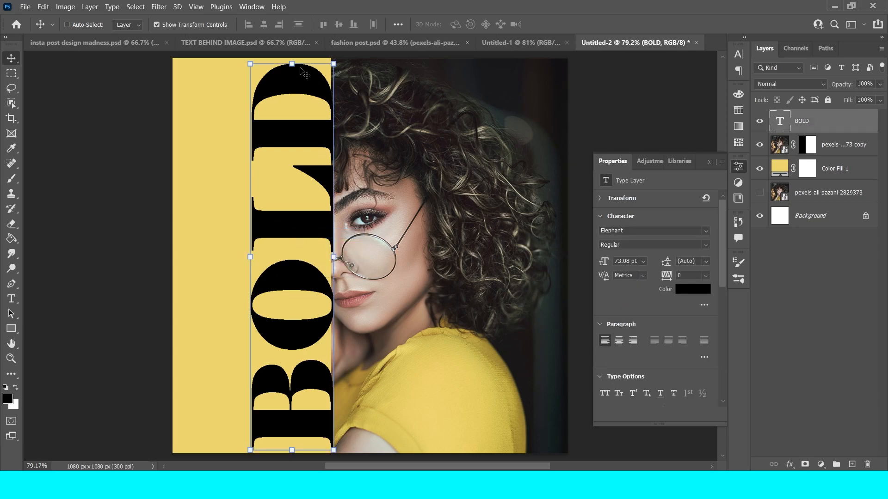
pyautogui.hotkey('ctrl', 't')
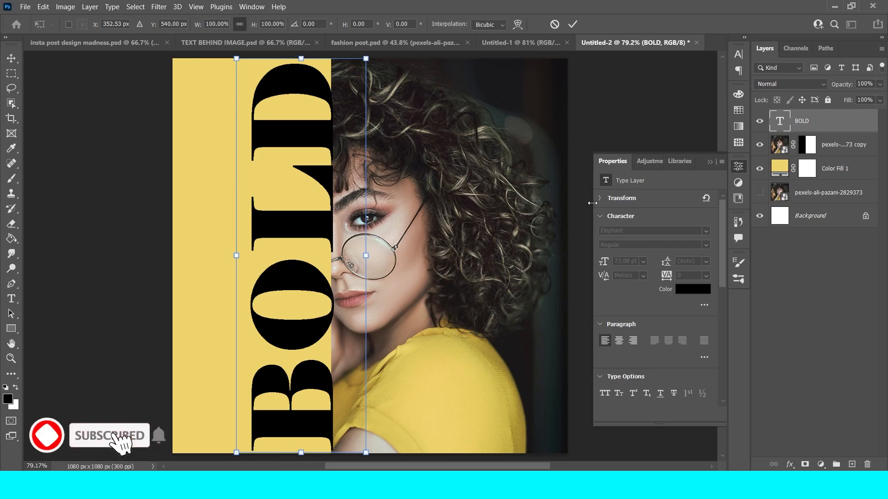
pyautogui.click(572, 24)
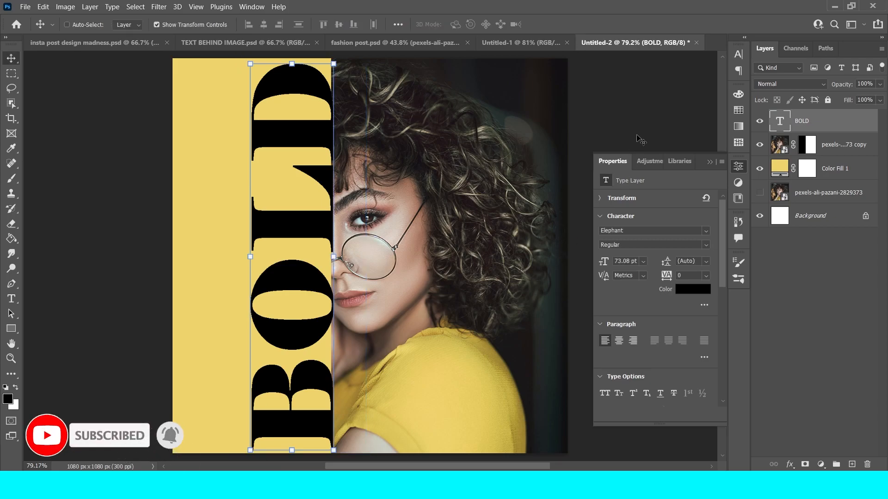
pyautogui.click(855, 287)
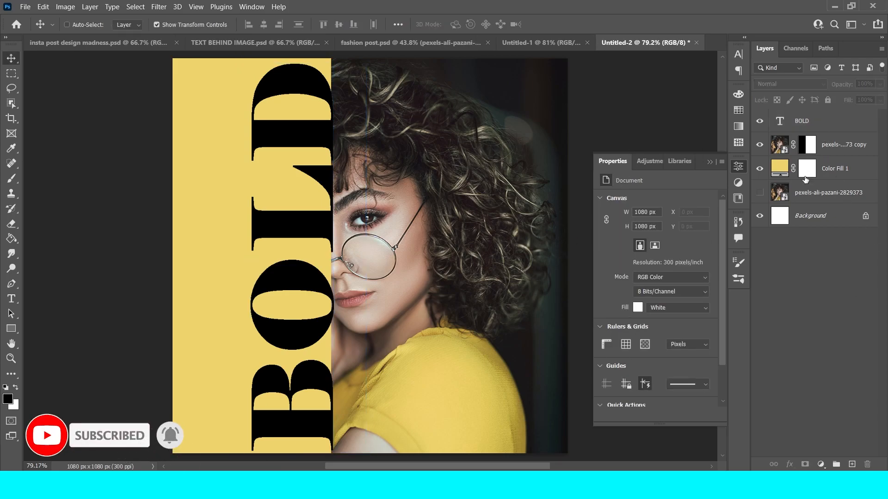
# Duplicate the hidden original photo layer above the BOLD text, make the copy visible and clip it to the text.
pyautogui.moveTo(803, 196); pyautogui.dragTo(853, 466)
pyautogui.moveTo(823, 196); pyautogui.dragTo(822, 119)
pyautogui.click(761, 122)
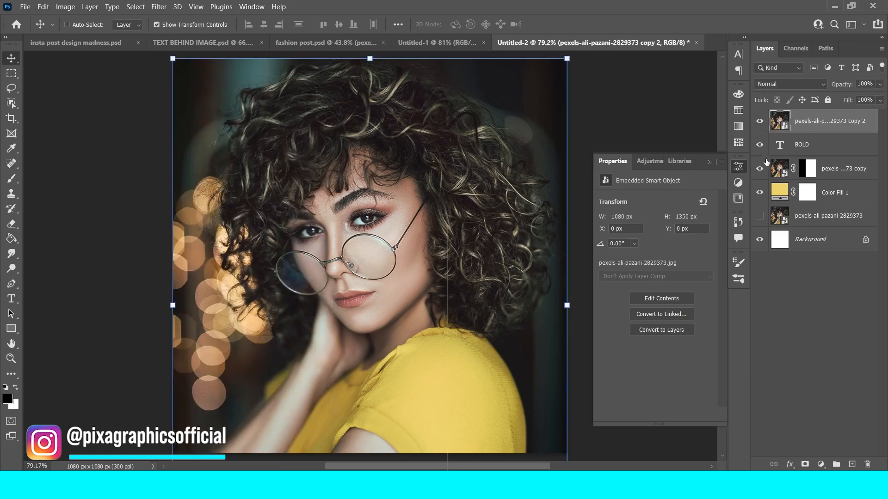
pyautogui.keyDown('alt'); pyautogui.click(834, 134); pyautogui.keyUp('alt')
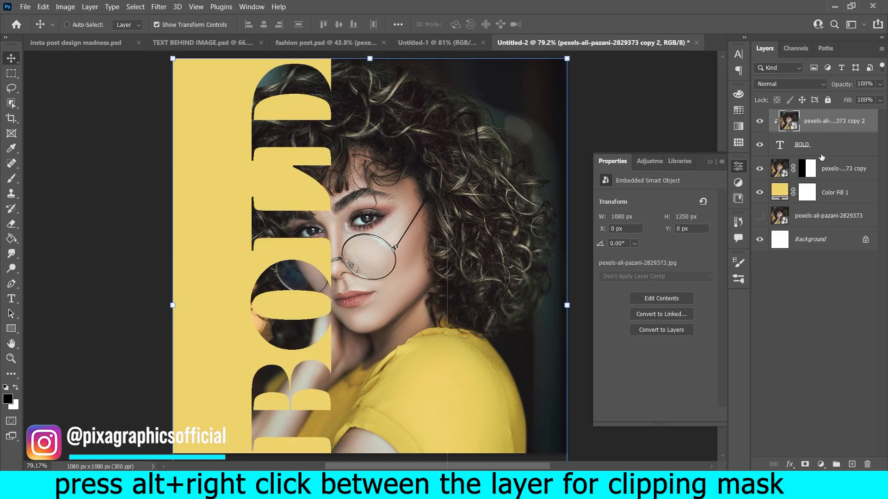
pyautogui.click(797, 313)
pyautogui.moveTo(396, 288); pyautogui.dragTo(357, 295)
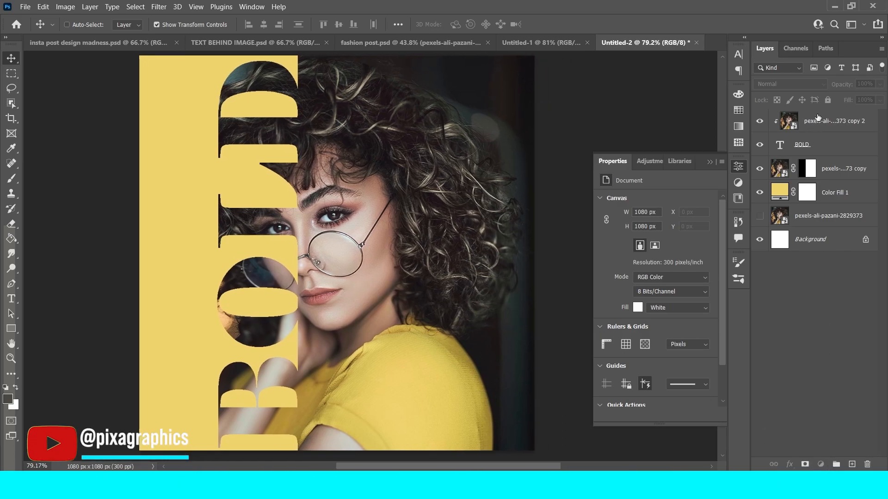
# Add a solid black (000000) color fill layer above the clipped photo and set its blend mode to Soft Light.
pyautogui.click(817, 118)
pyautogui.click(821, 464)
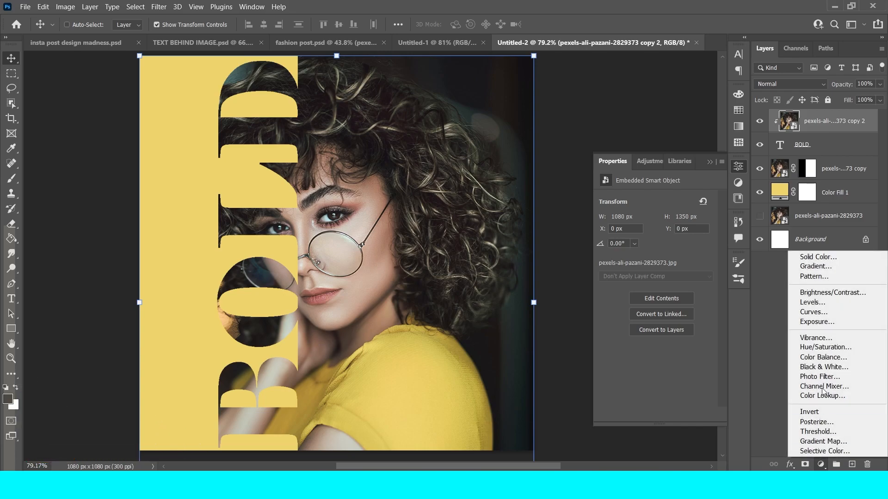
pyautogui.click(815, 256)
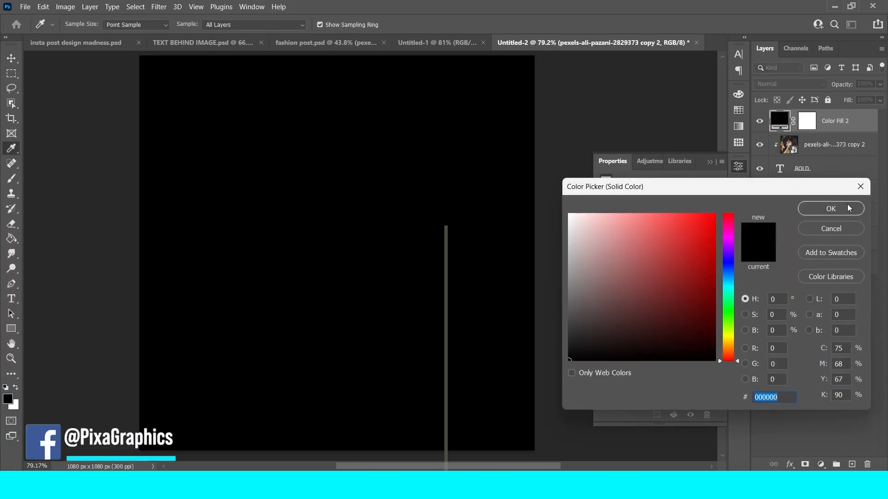
pyautogui.click(846, 205)
pyautogui.click(823, 84)
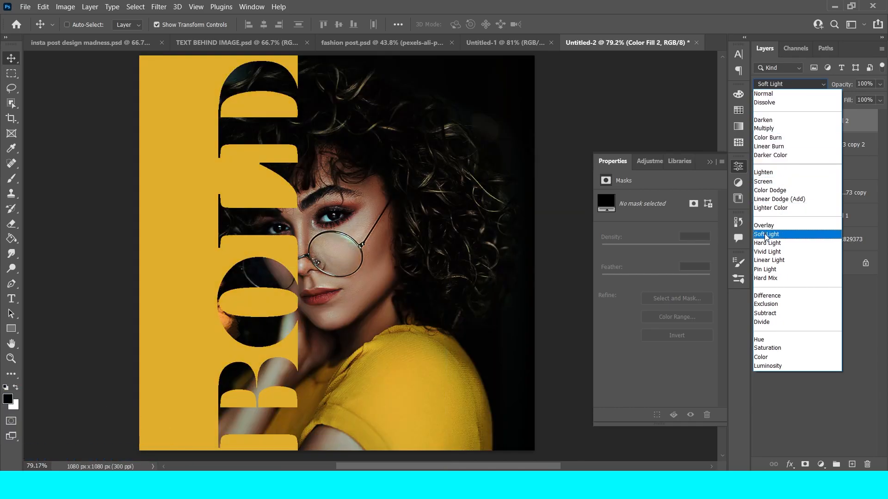
pyautogui.click(766, 234)
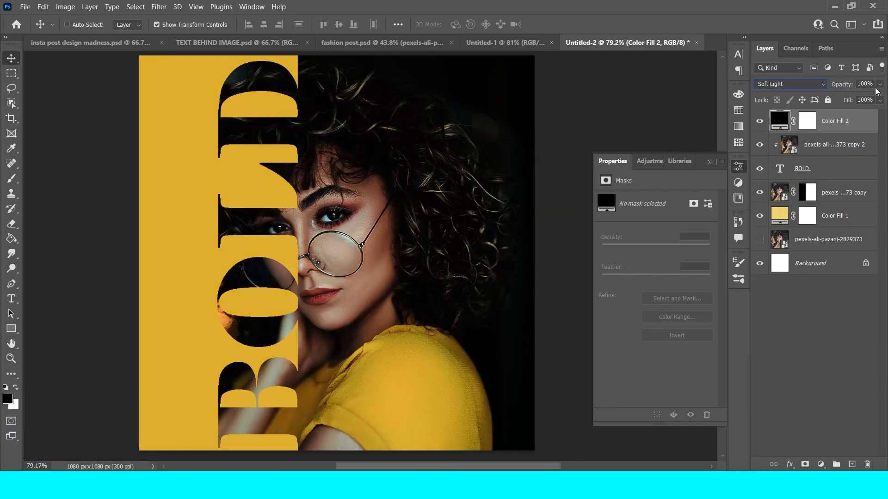
# Lower the black fill layer's opacity to 75%.
pyautogui.moveTo(871, 83); pyautogui.dragTo(859, 85)
pyautogui.write('75')
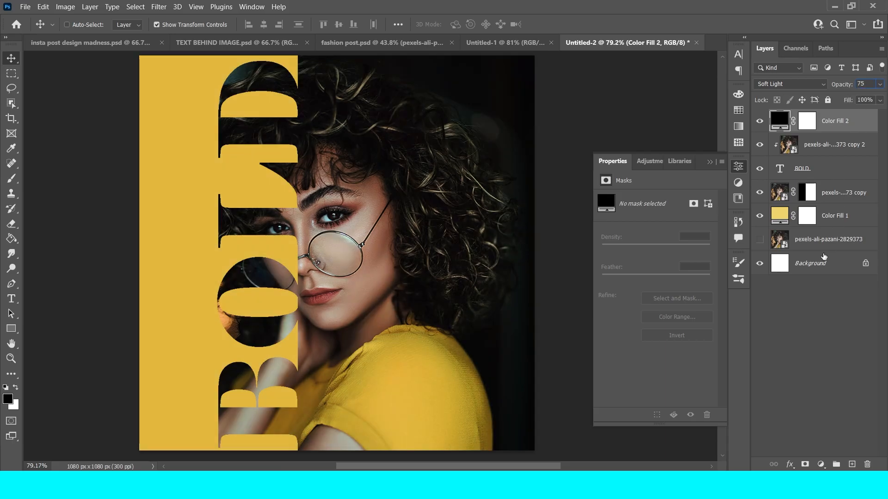
pyautogui.click(801, 318)
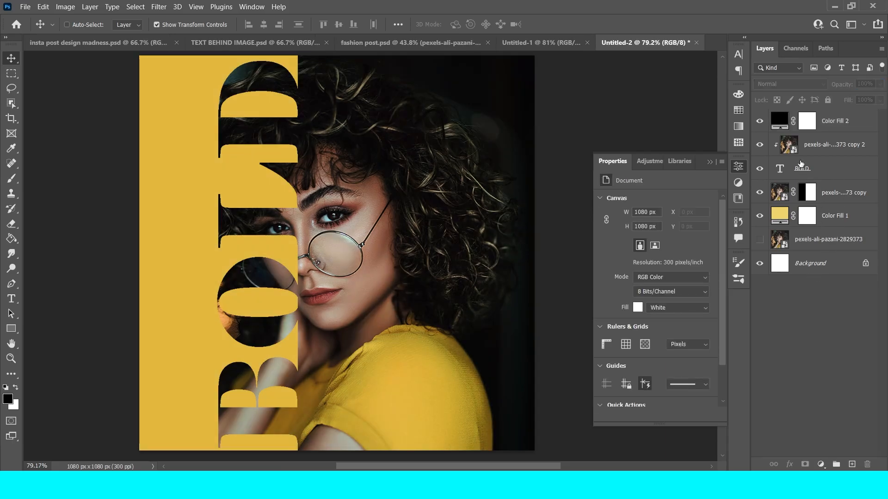
# Set the opacity of the black Soft Light fill layer to 50%.
pyautogui.click(806, 121)
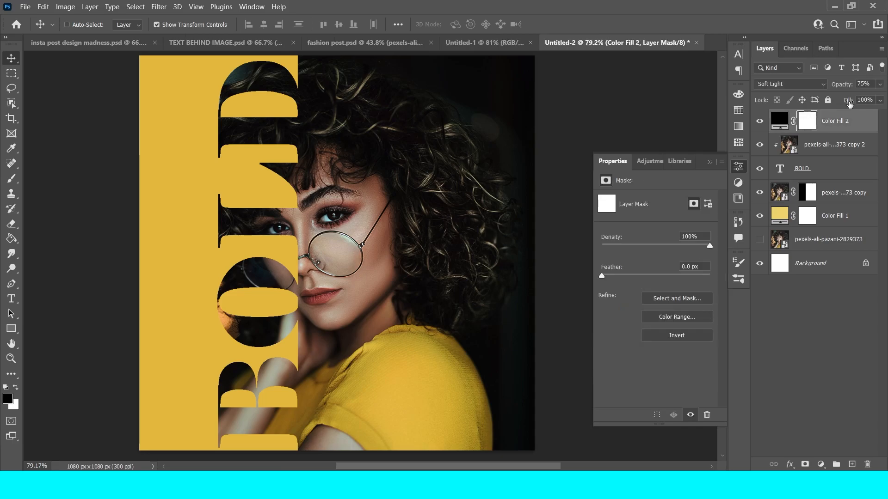
pyautogui.moveTo(849, 87); pyautogui.dragTo(831, 87)
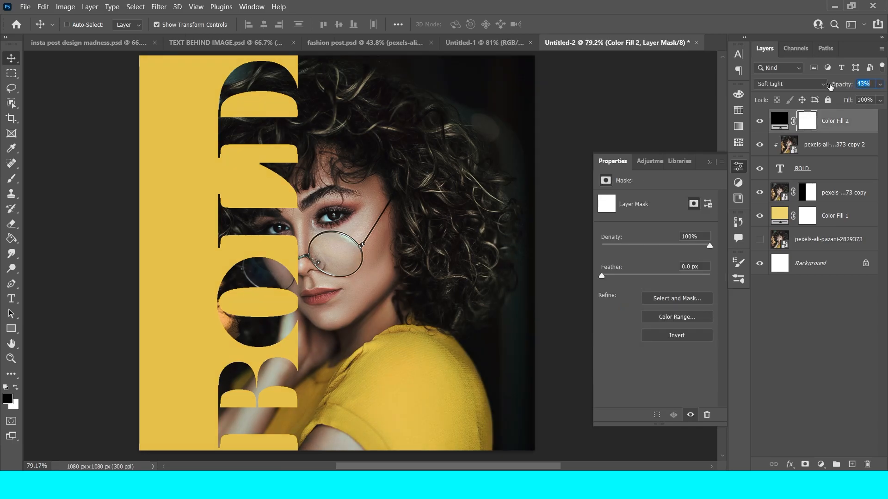
pyautogui.write('50')
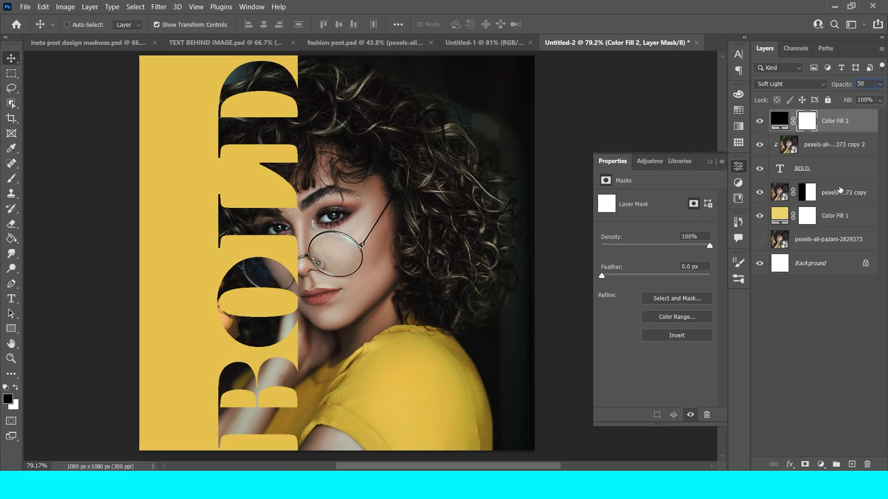
pyautogui.press('Return')
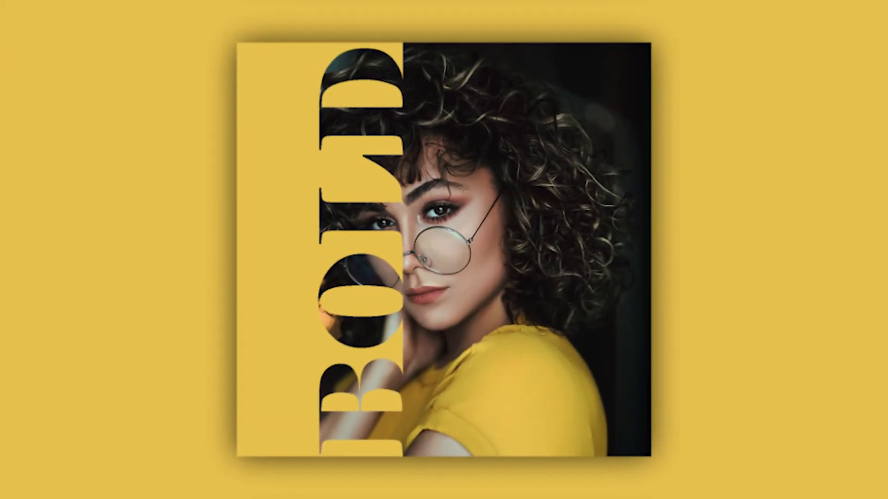